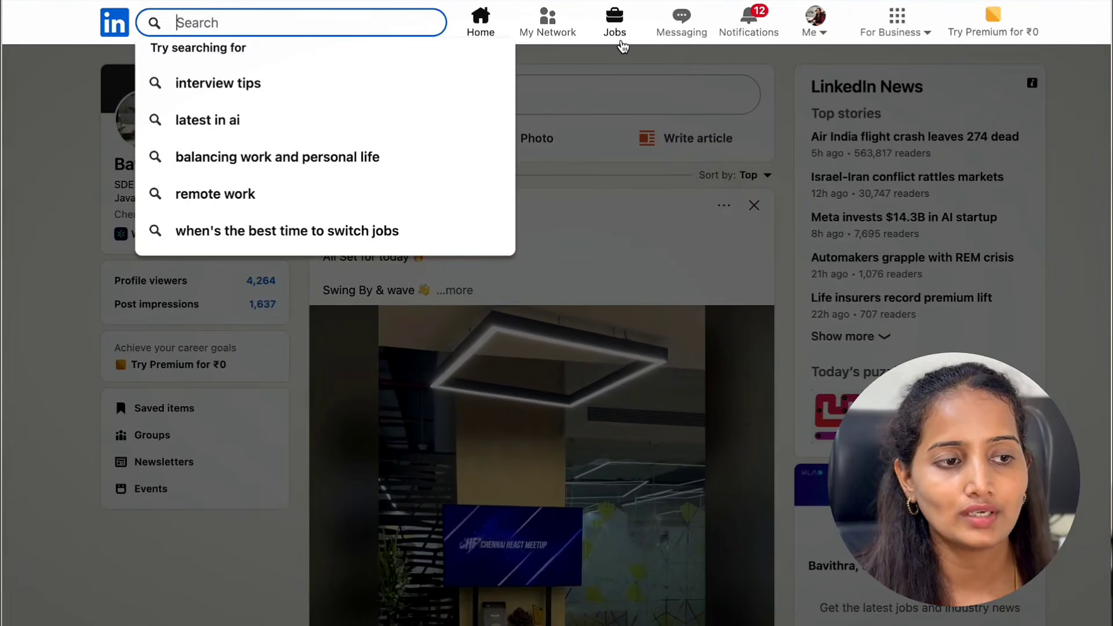
Open the job listings and search them for "software engineer" using the suggested title
click(621, 43)
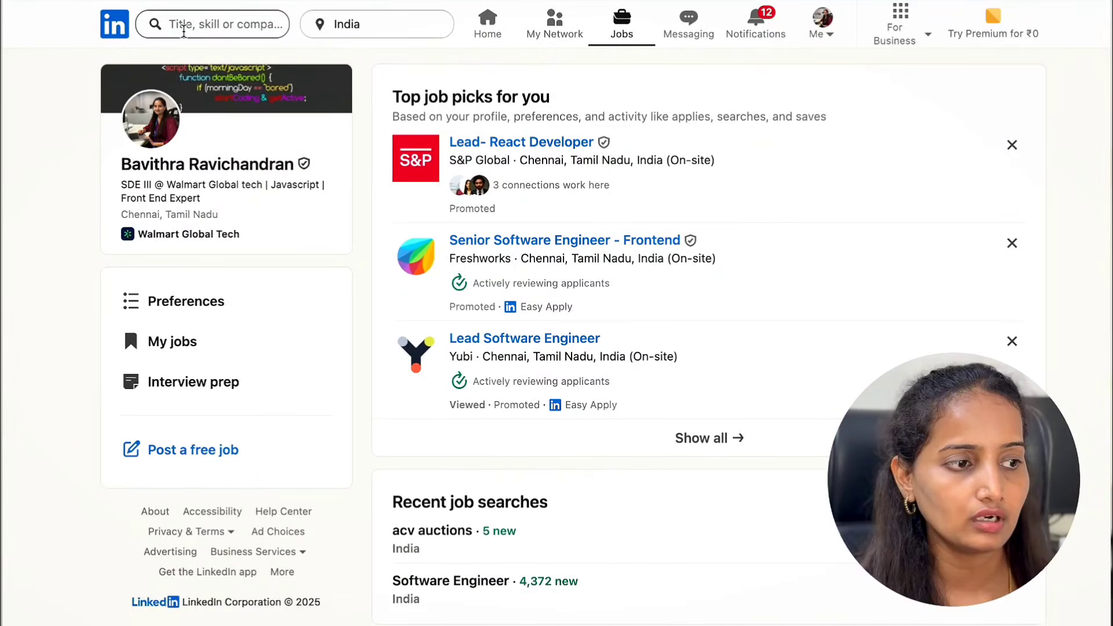
click(234, 27)
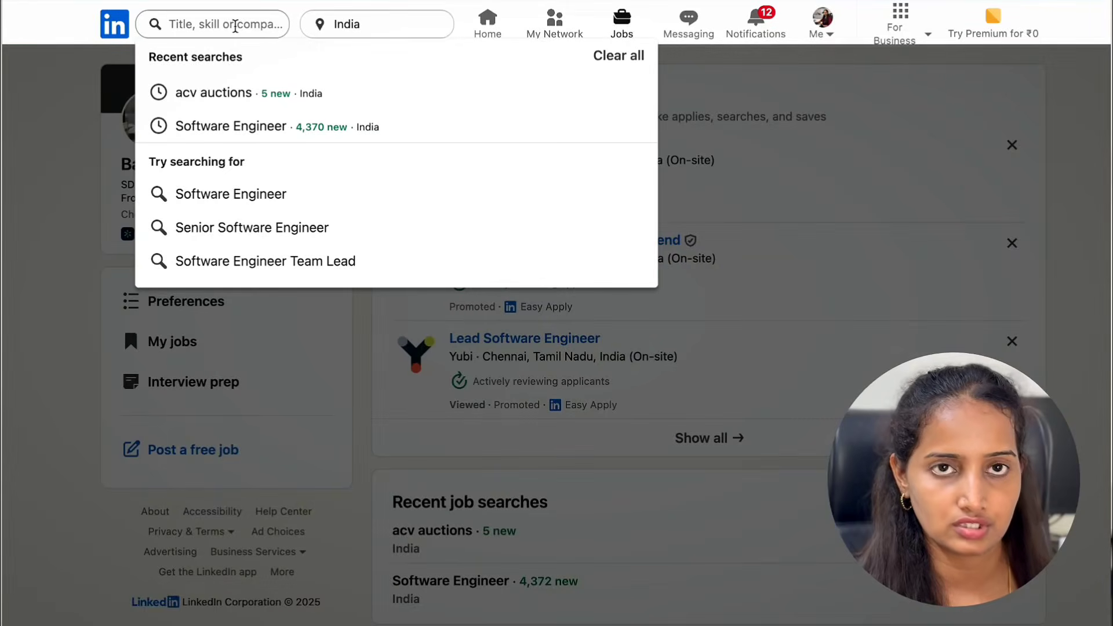
text(So)
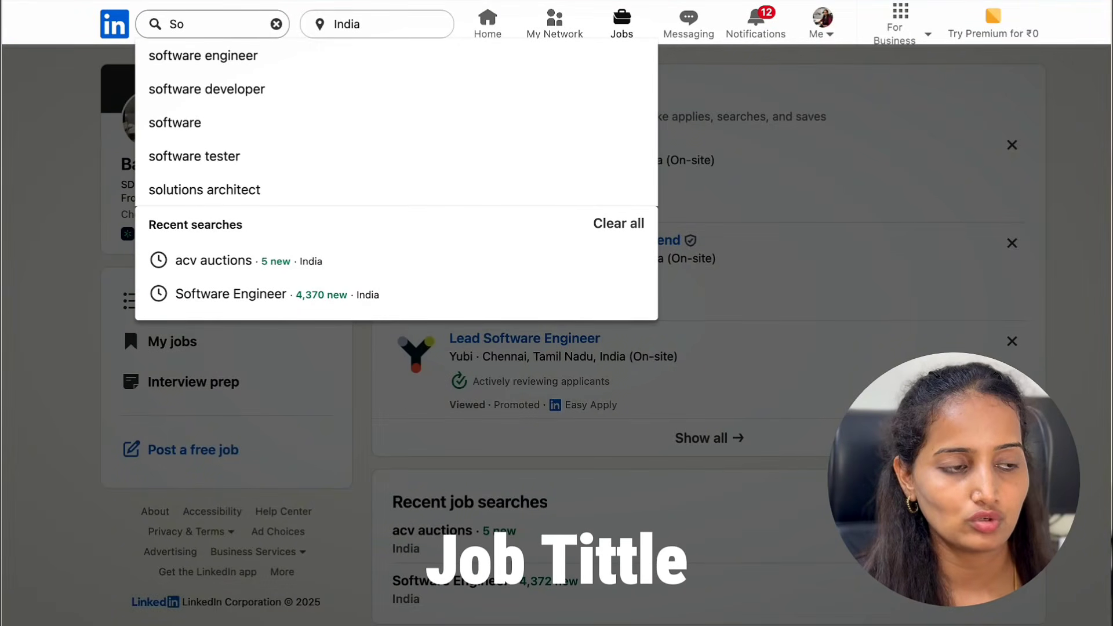
key(Down)
key(Return)
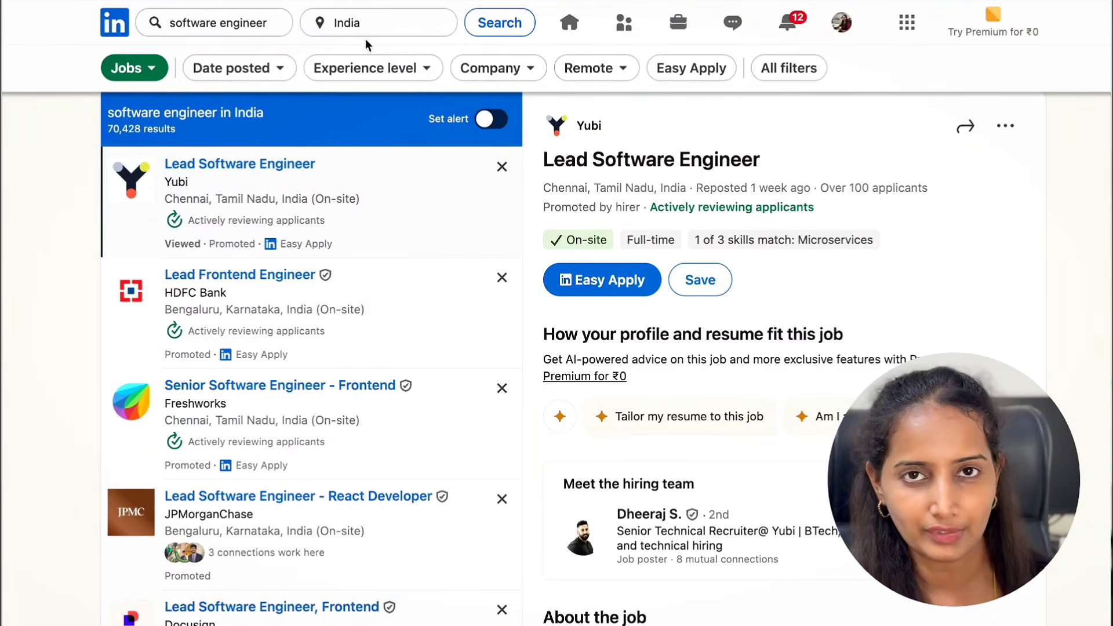
Set the job search location to Chennai, Tamil Nadu, India
click(445, 23)
text(chenn)
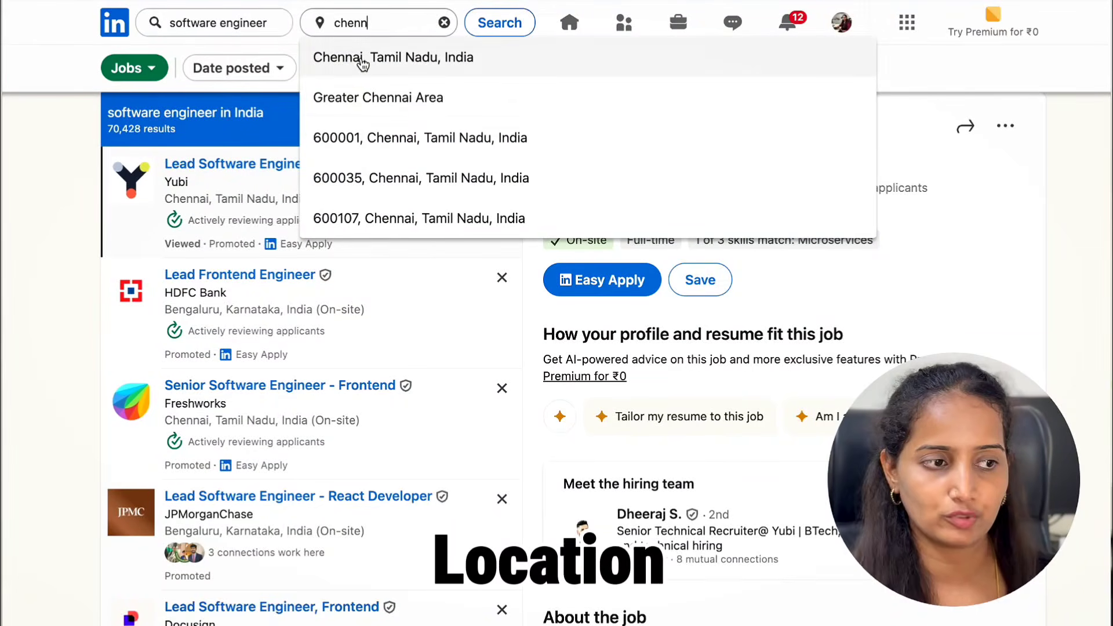
click(363, 61)
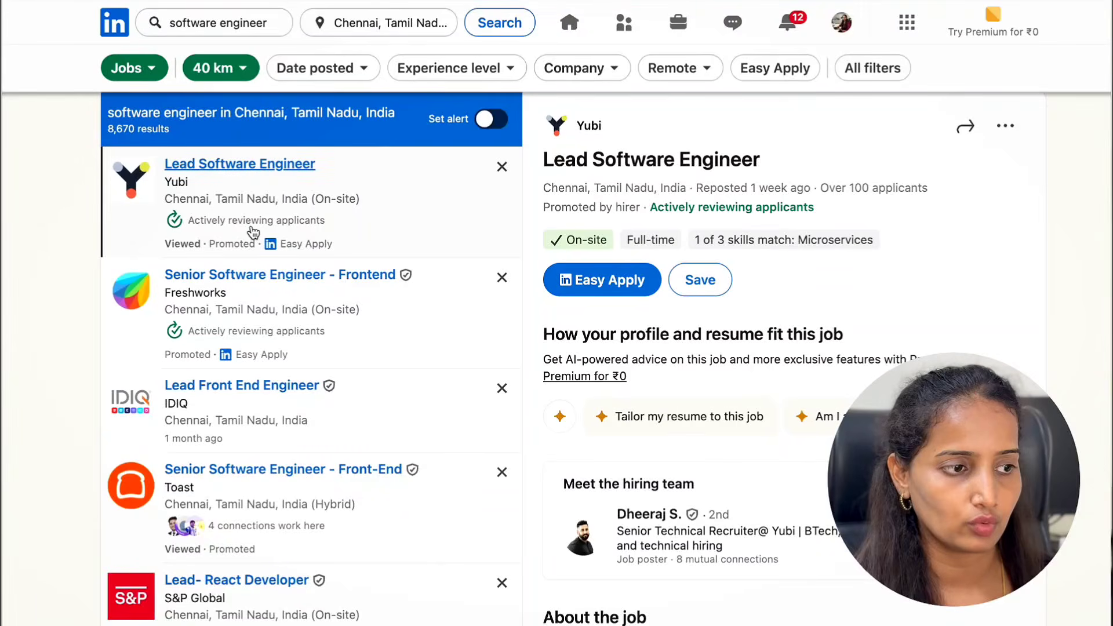
Limit the job results to postings from the past 24 hours
click(331, 78)
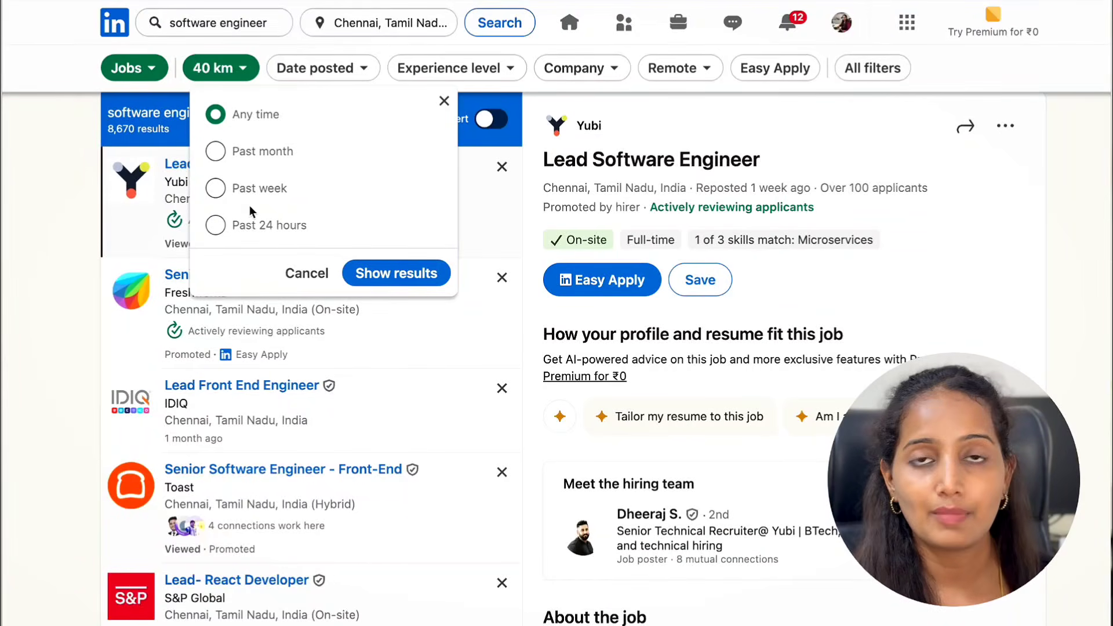
click(282, 233)
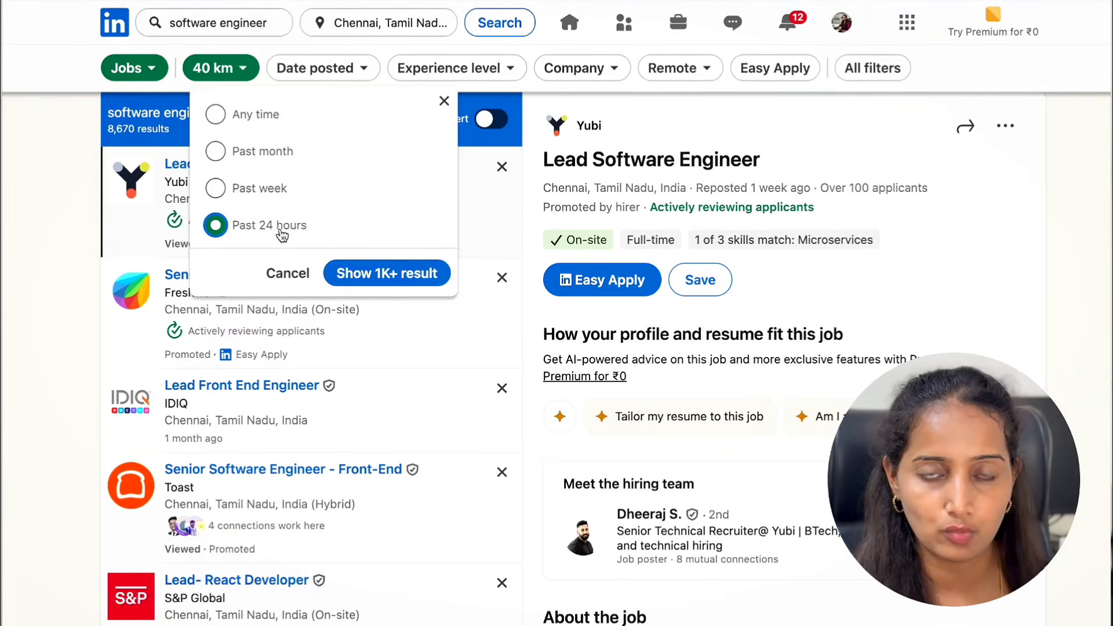
click(342, 275)
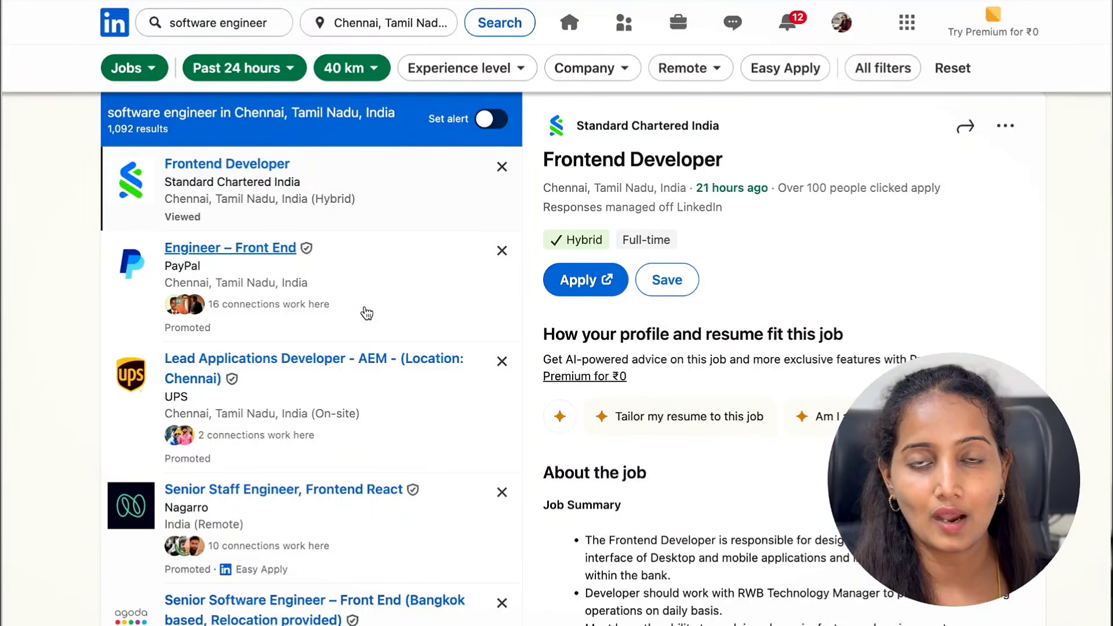
Look through the experience level, company and remote filter choices without applying any of them
click(518, 69)
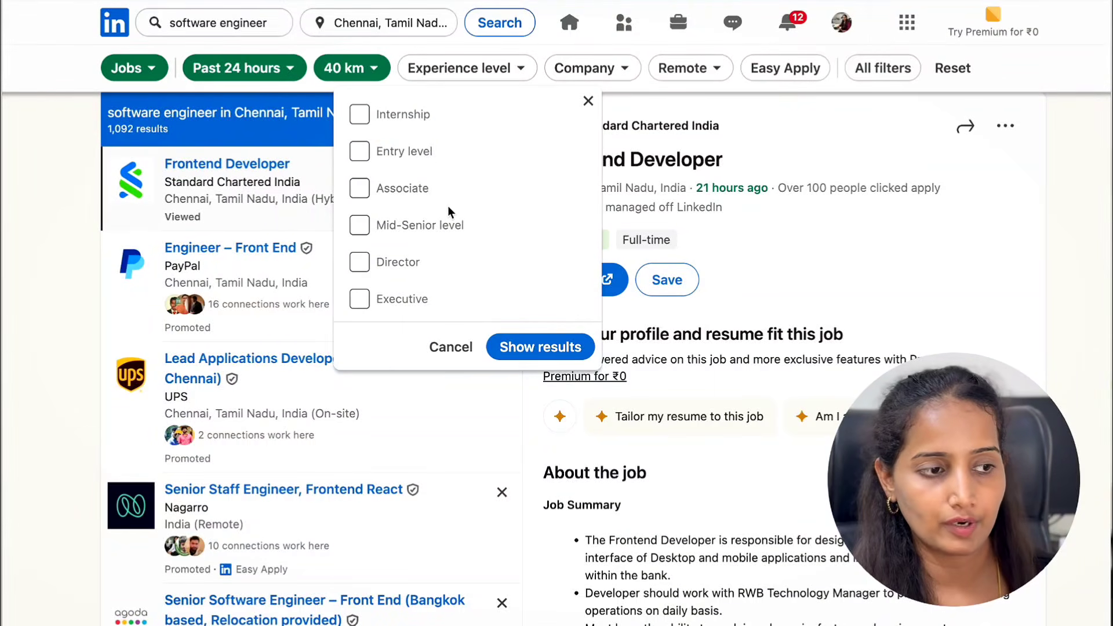
click(584, 68)
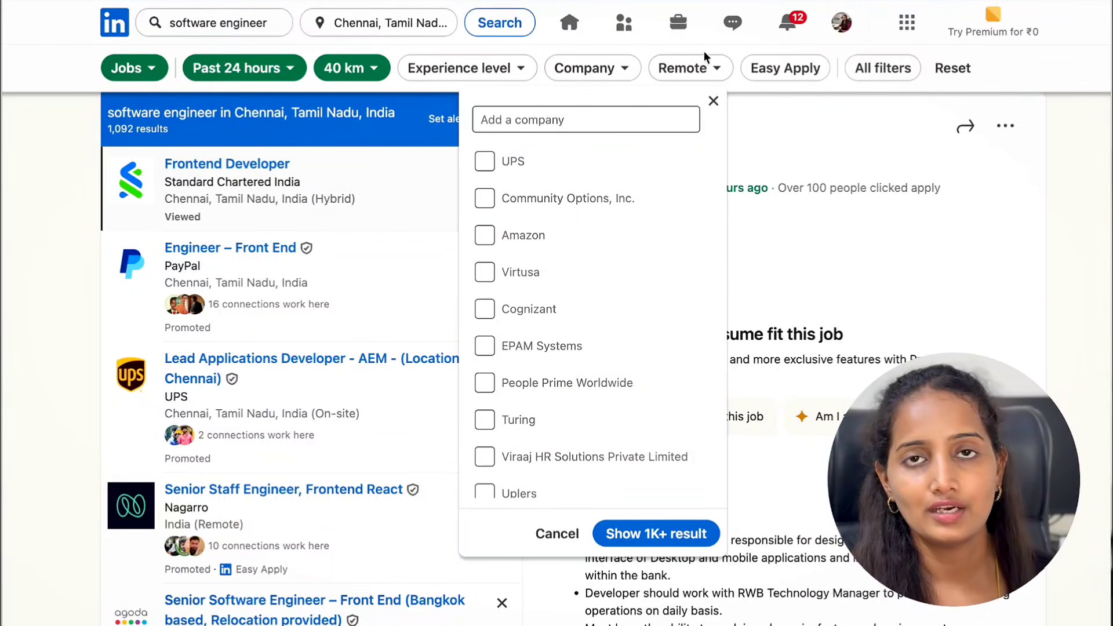
click(699, 70)
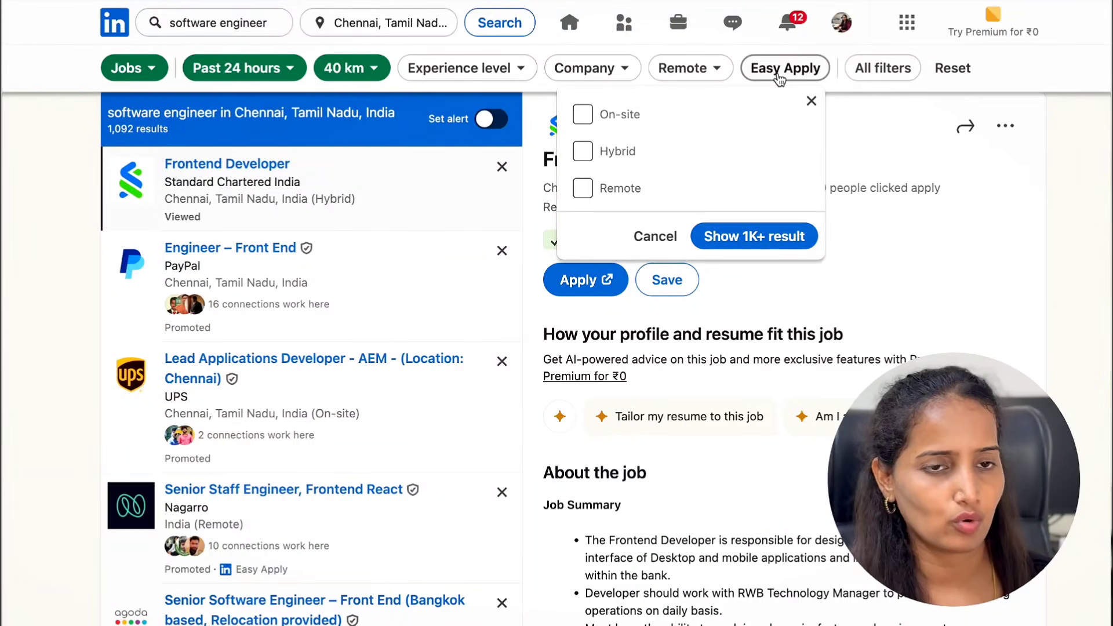
click(903, 172)
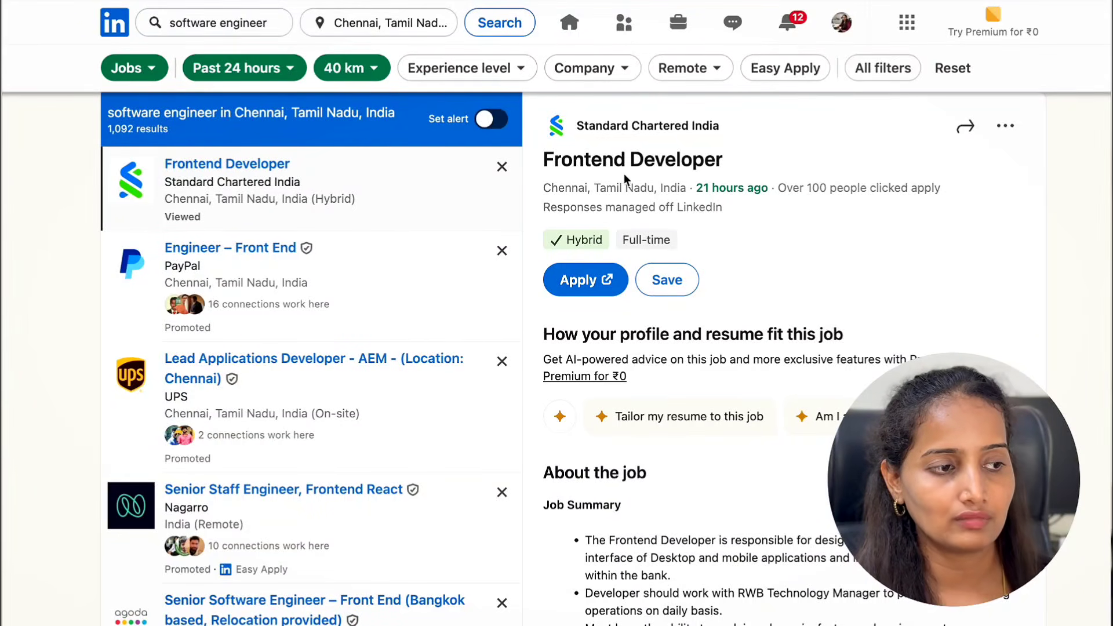
Read through the Standard Chartered India Frontend Developer posting to the company section and highlight its follower count
scroll(627, 168, down, 7)
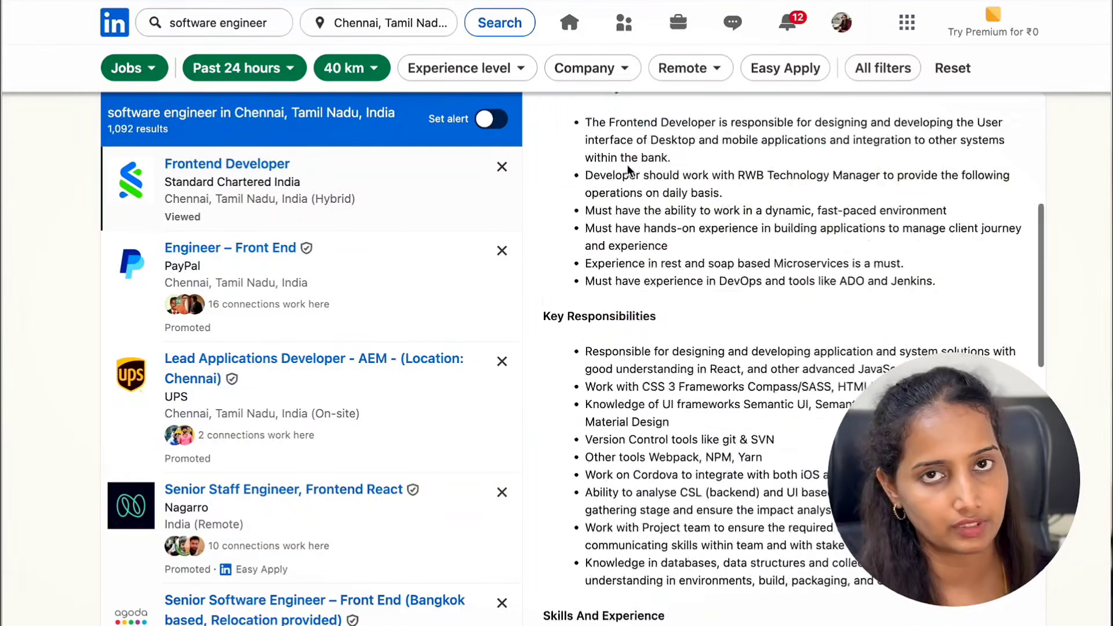
scroll(627, 168, down, 10)
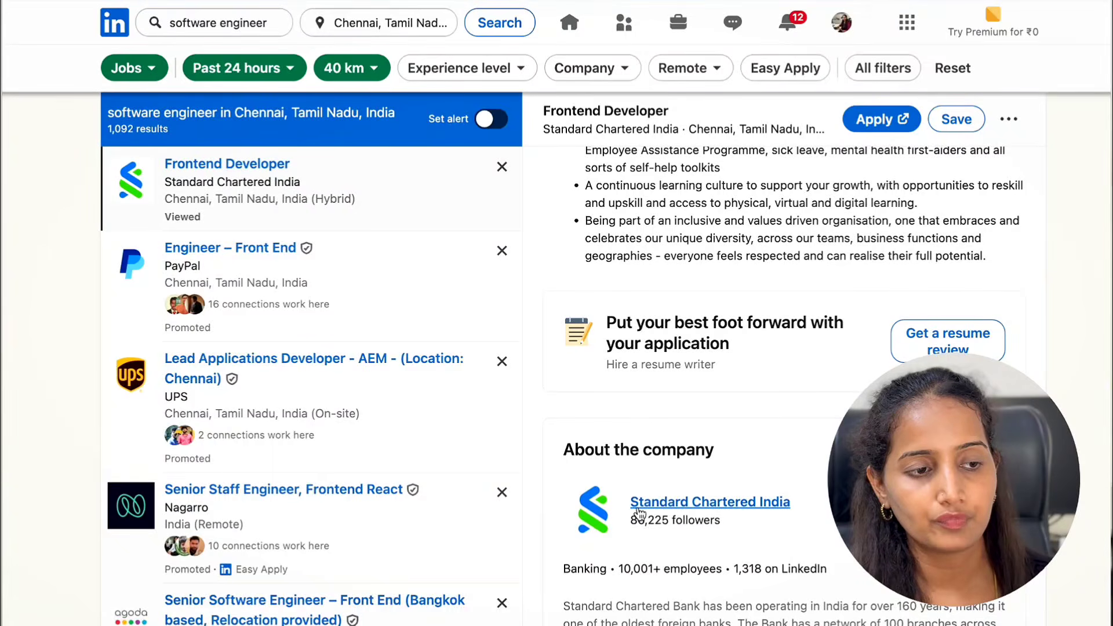
drag(629, 520, 725, 526)
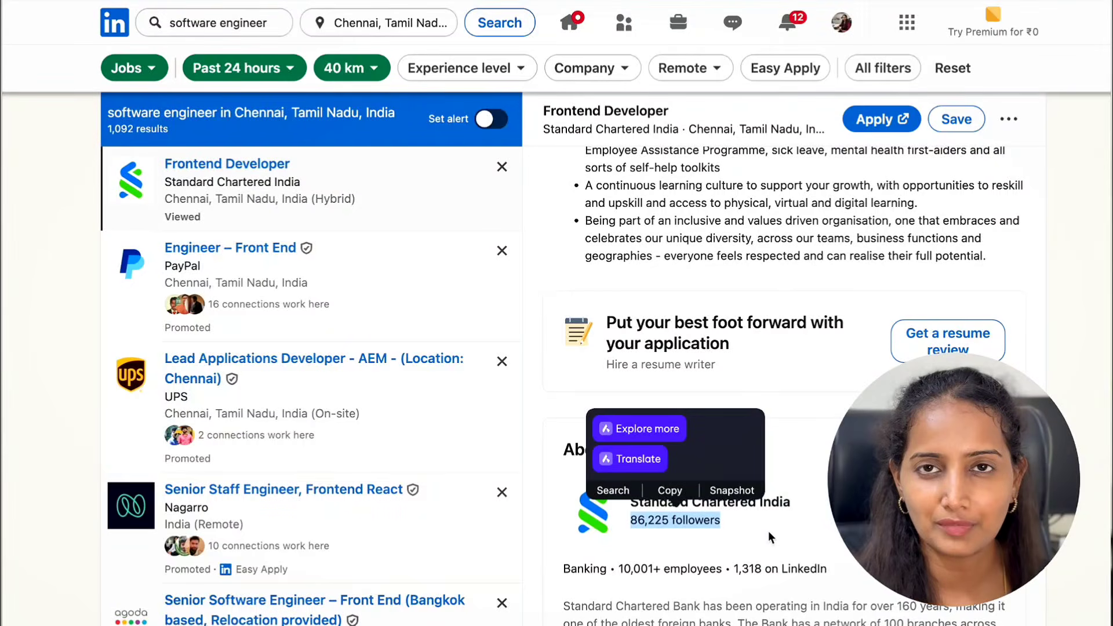
Review the job description and highlight the Skills And Experience and Qualifications sections, clearing the highlight when finished
scroll(767, 387, up, 6)
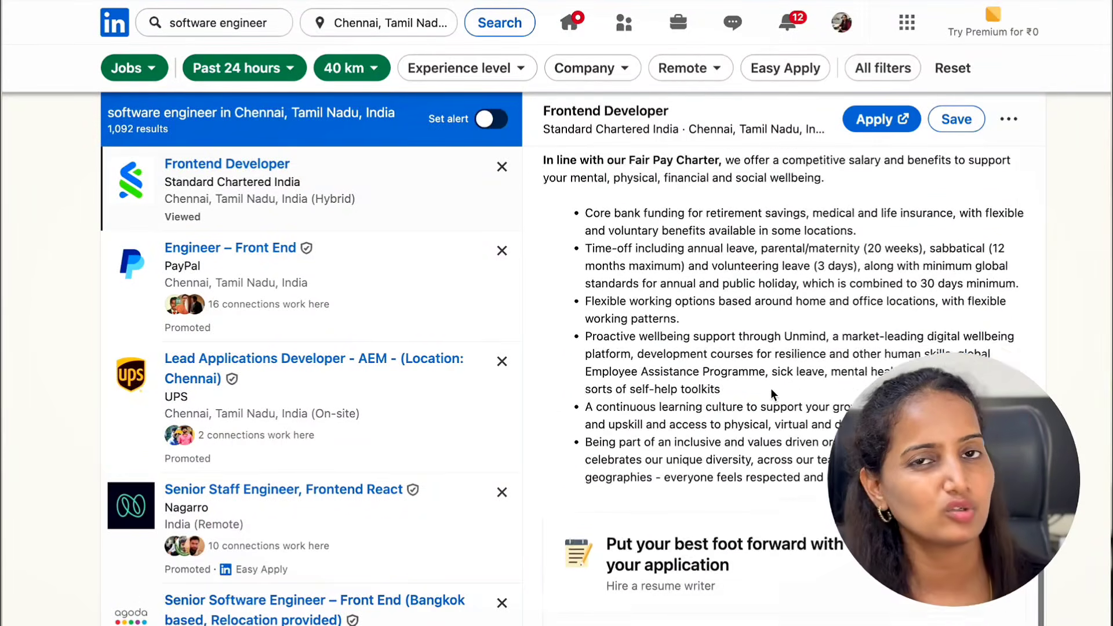
scroll(771, 384, up, 5)
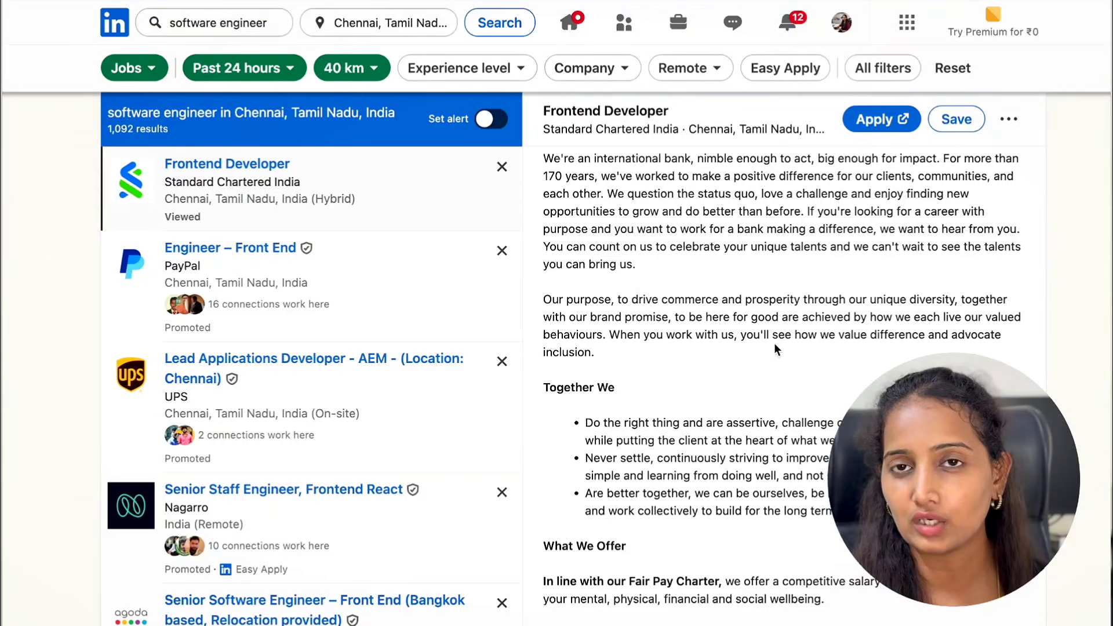
scroll(774, 342, up, 10)
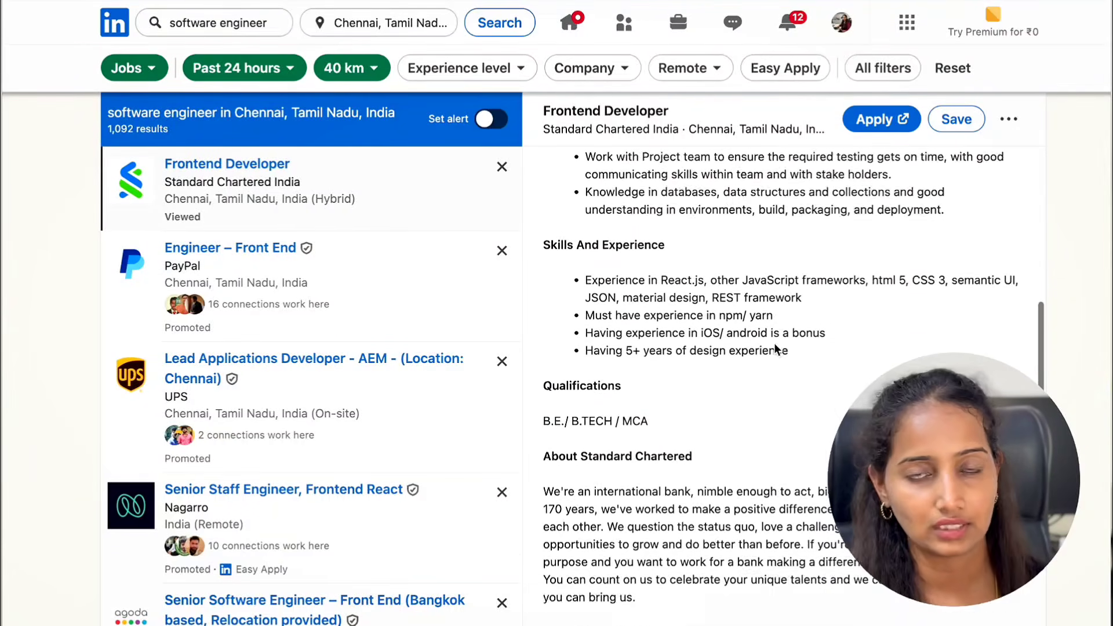
scroll(774, 342, down, 10)
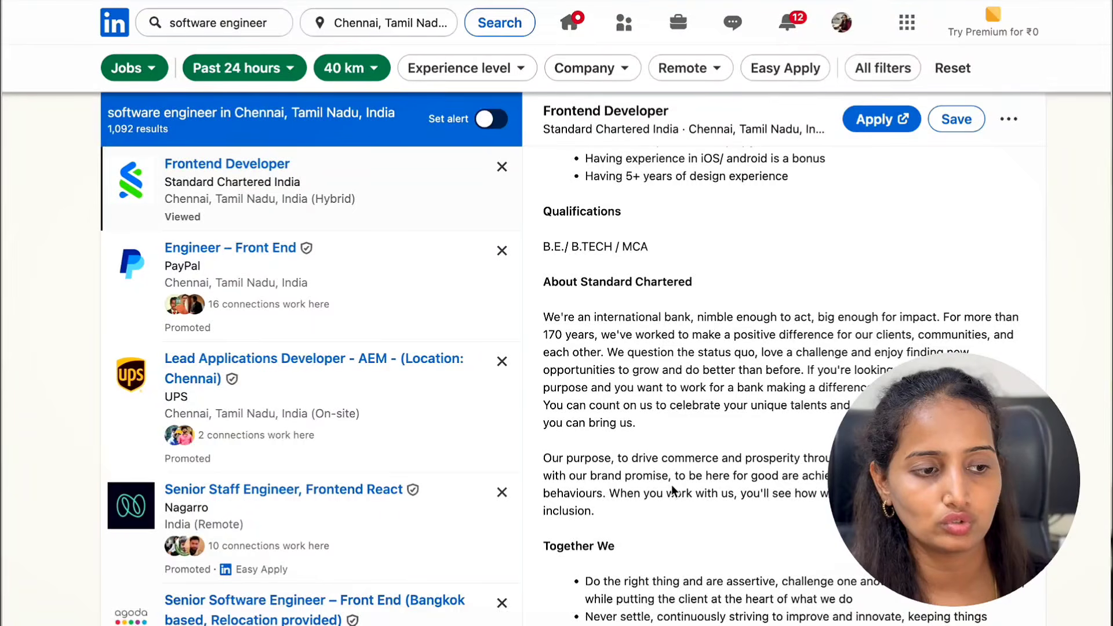
scroll(672, 485, down, 7)
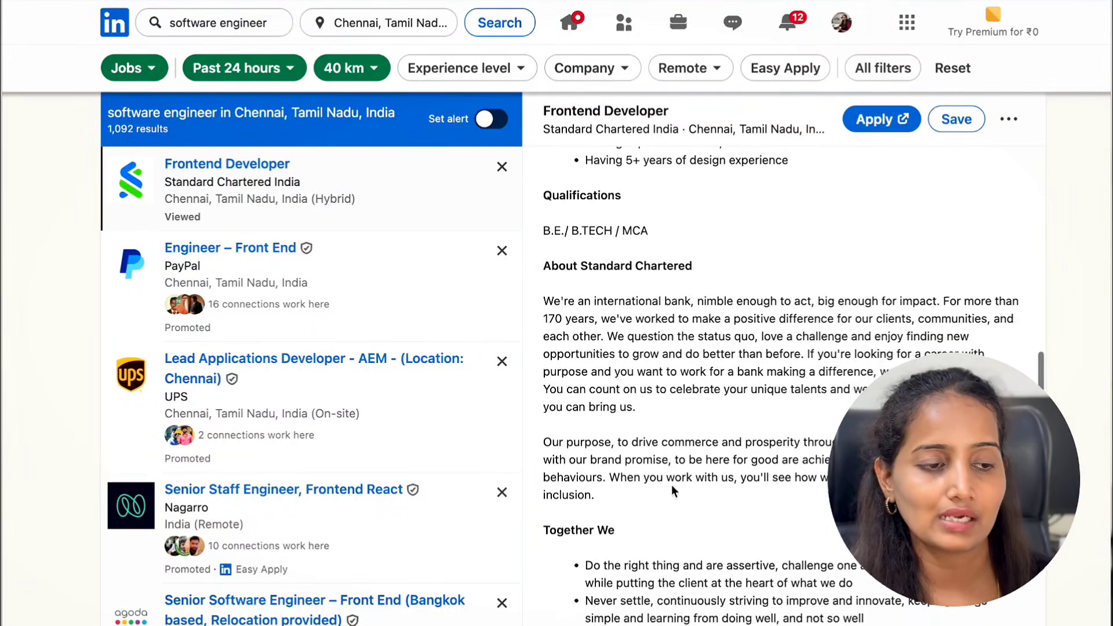
scroll(671, 485, up, 15)
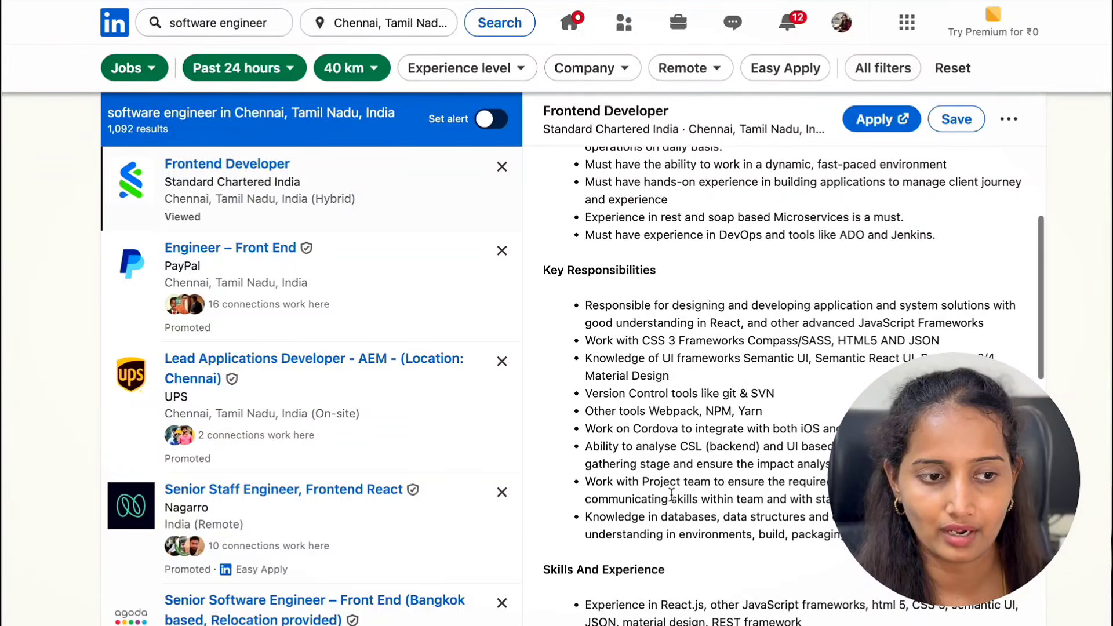
scroll(550, 595, down, 1)
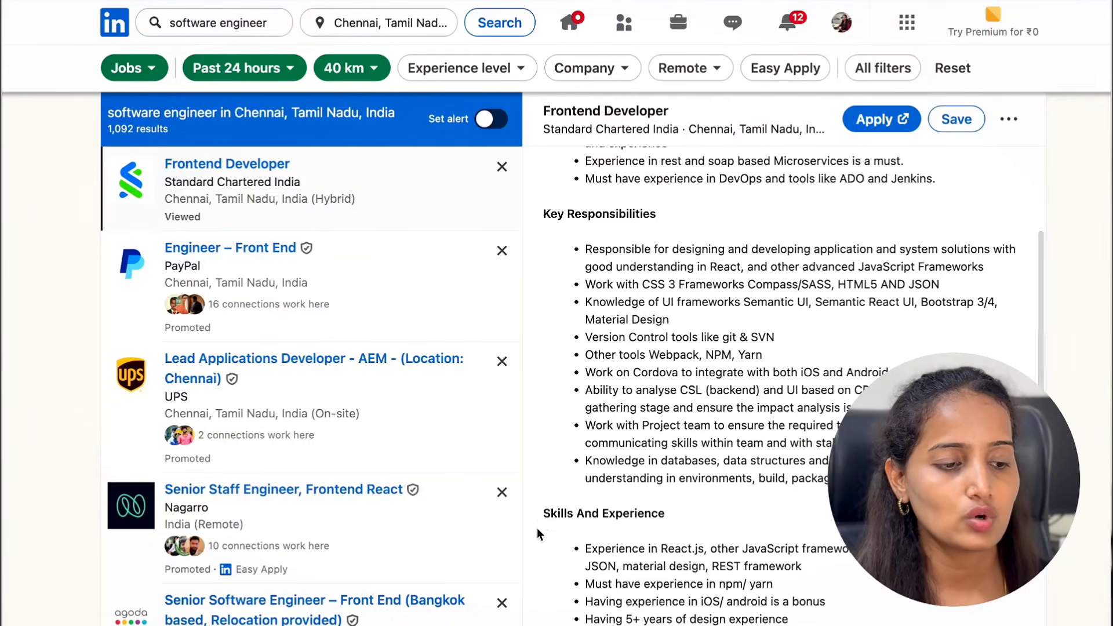
drag(537, 516, 648, 625)
scroll(783, 385, down, 1)
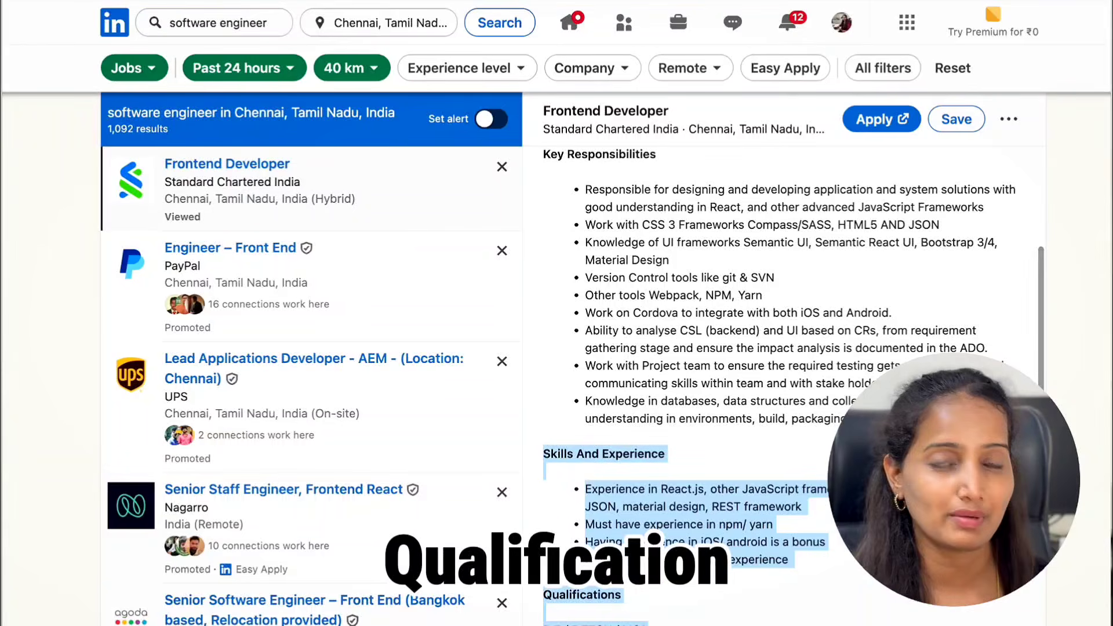
scroll(635, 596, up, 1)
scroll(634, 596, up, 1)
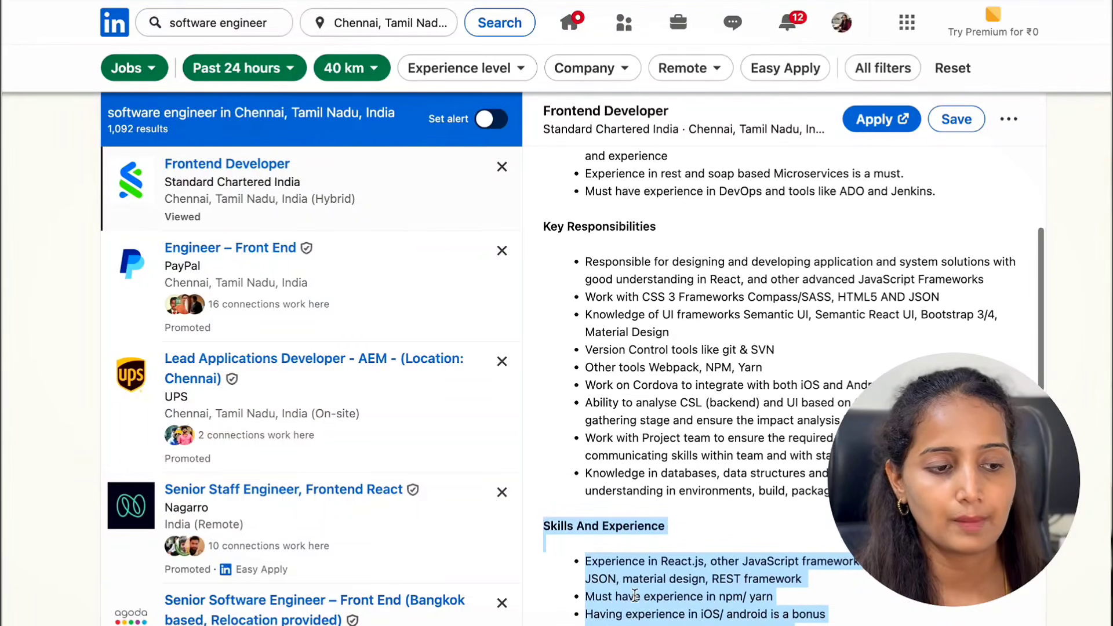
click(634, 596)
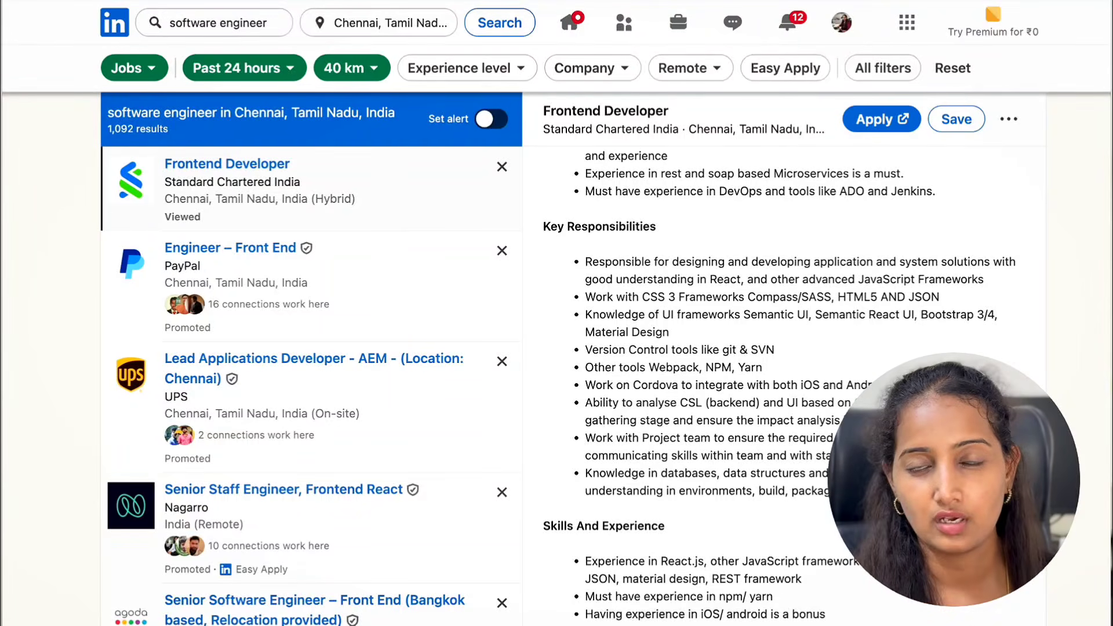
Highlight the Key Responsibilities section of the Frontend Developer posting and review the job summary above it
scroll(582, 305, up, 1)
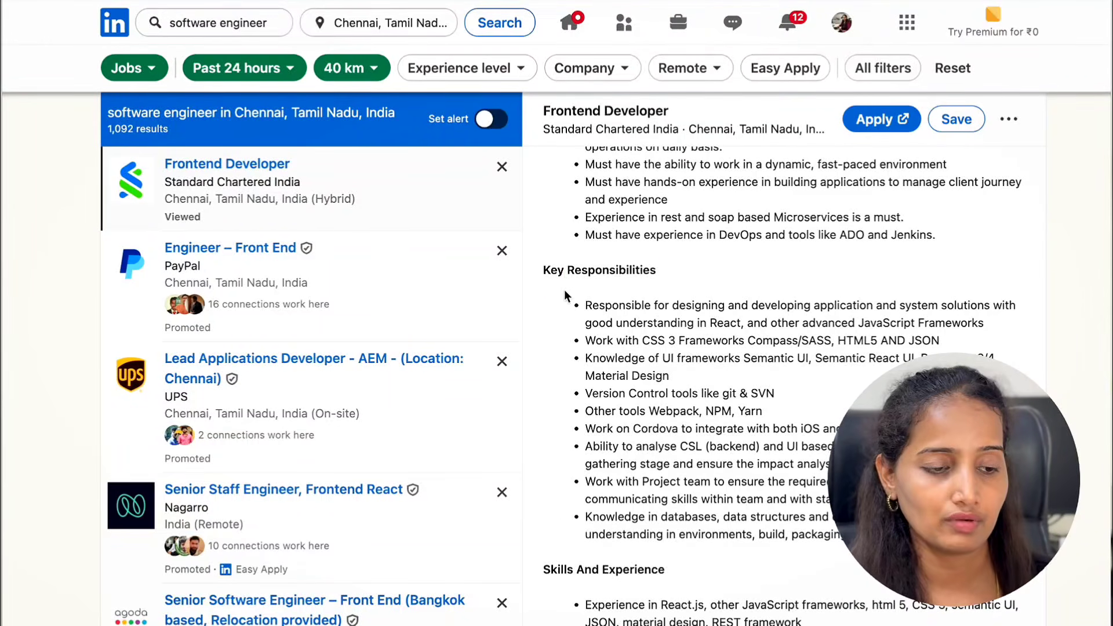
drag(567, 272, 624, 483)
scroll(624, 487, up, 5)
scroll(624, 487, up, 1)
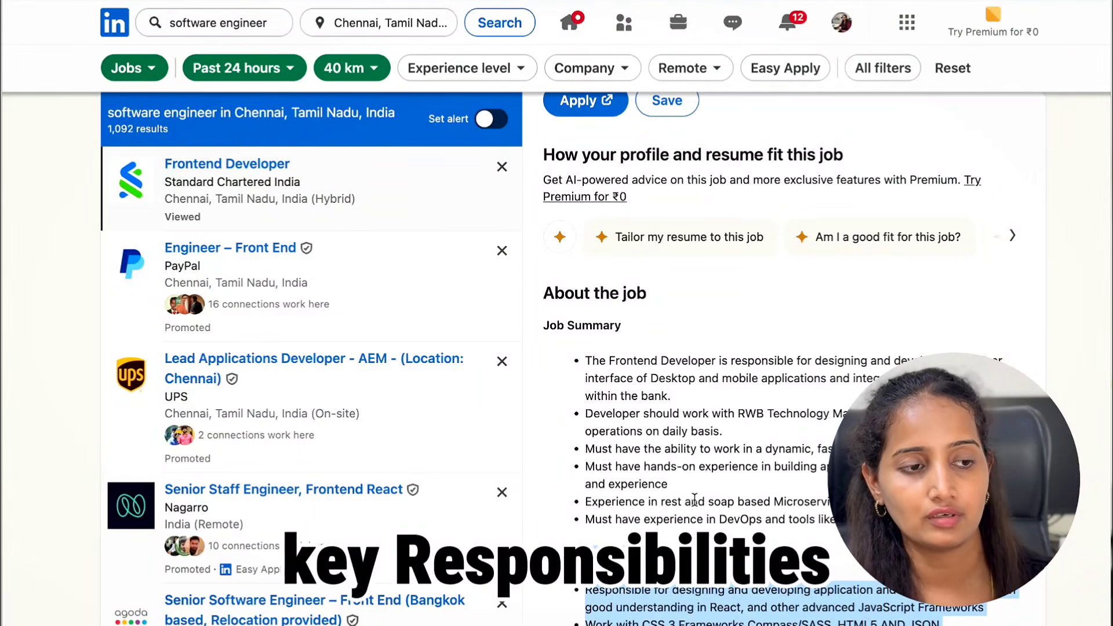
Start applying for the Standard Chartered India Frontend Developer job and dismiss the profile-sharing dialog without continuing
scroll(598, 214, up, 4)
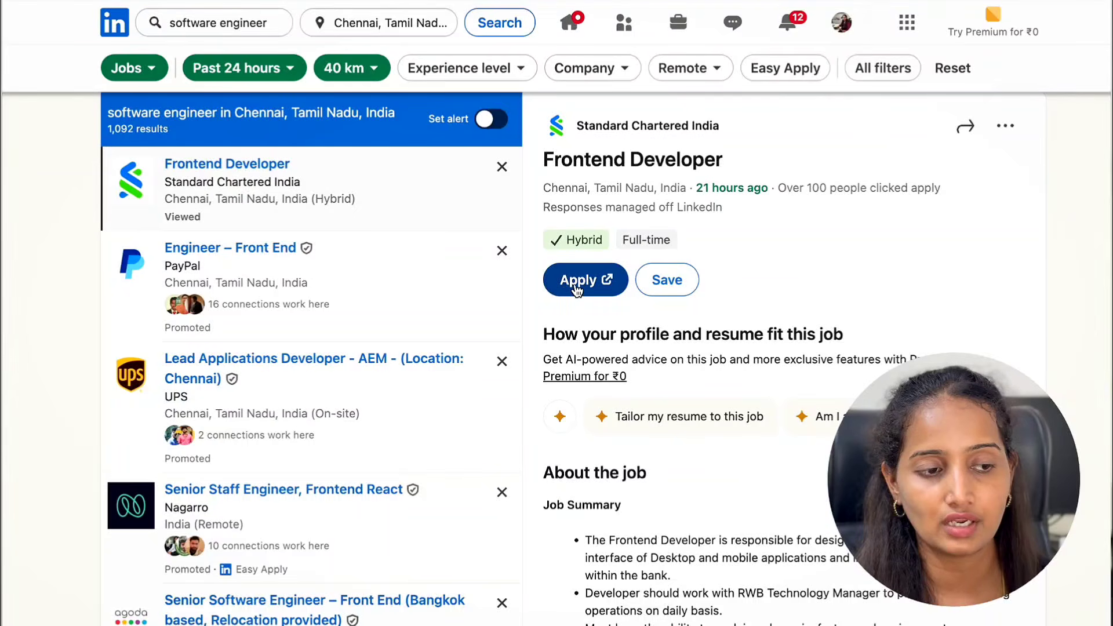
click(576, 290)
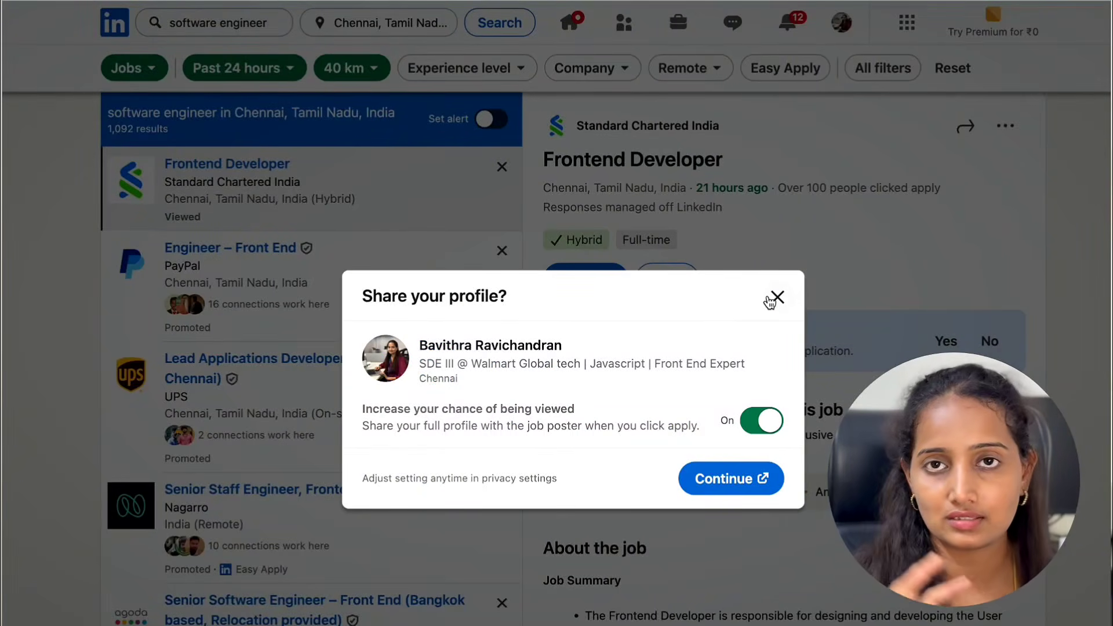
click(775, 298)
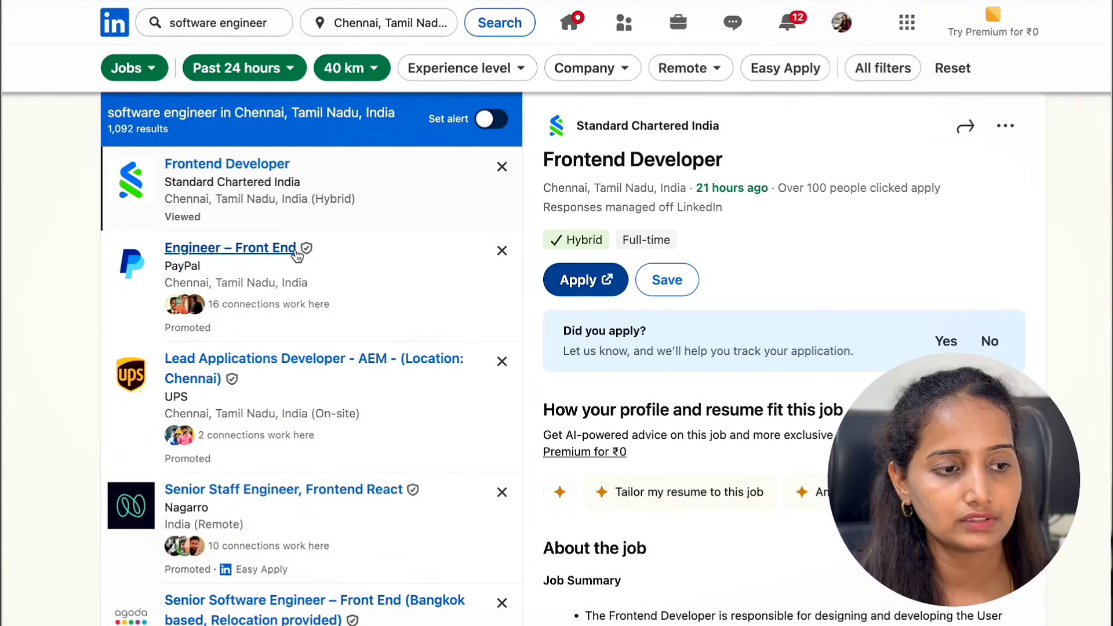
View PayPal's Engineer – Front End posting, and restrict the job results to Easy Apply listings
click(243, 249)
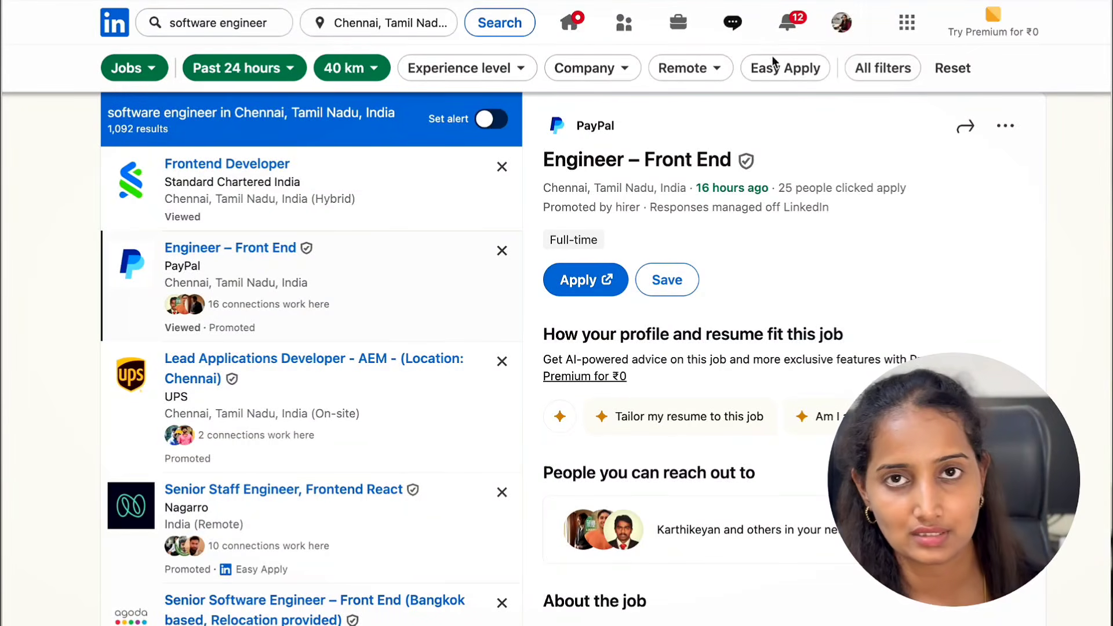
click(799, 76)
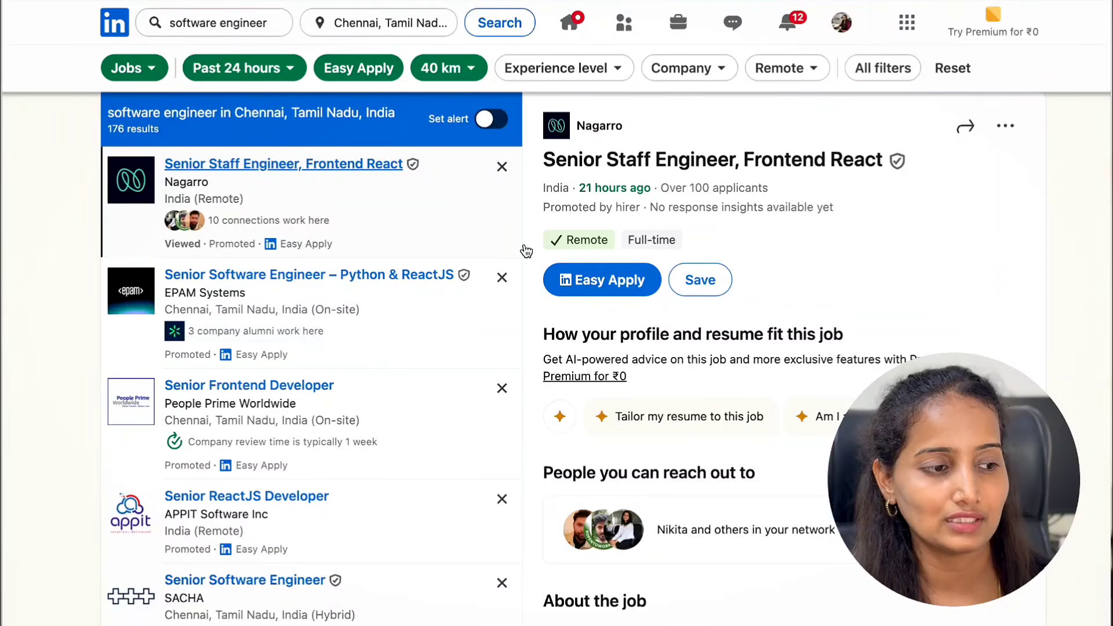
Start the application for Nagarro's Senior Staff Engineer, Frontend React job and close it, saving it as a draft
click(580, 281)
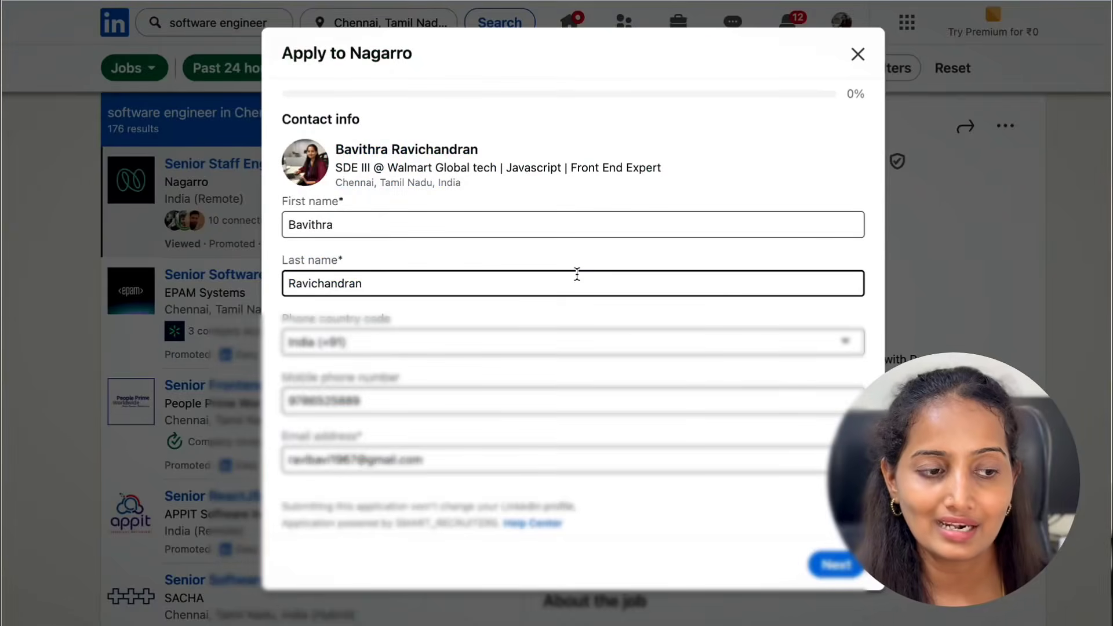
click(858, 54)
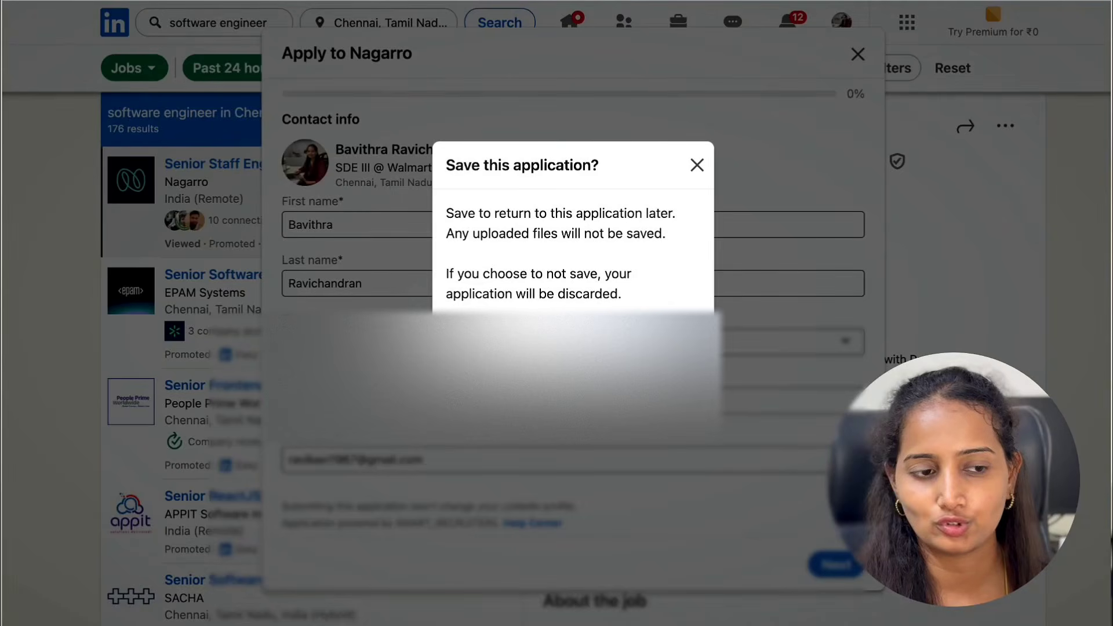
click(667, 341)
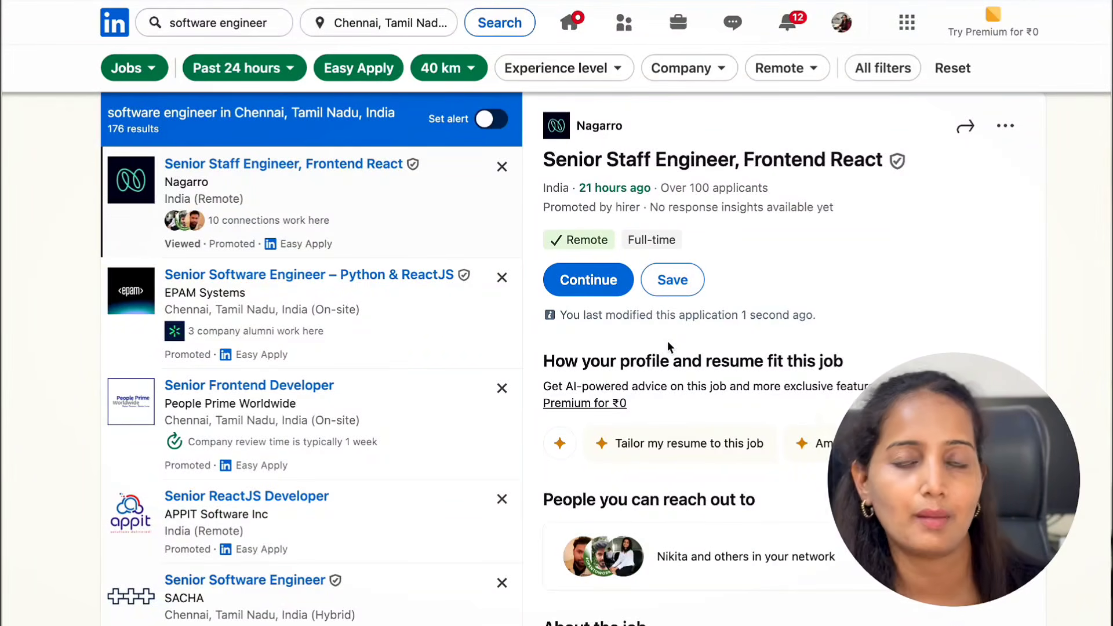
scroll(597, 317, down, 5)
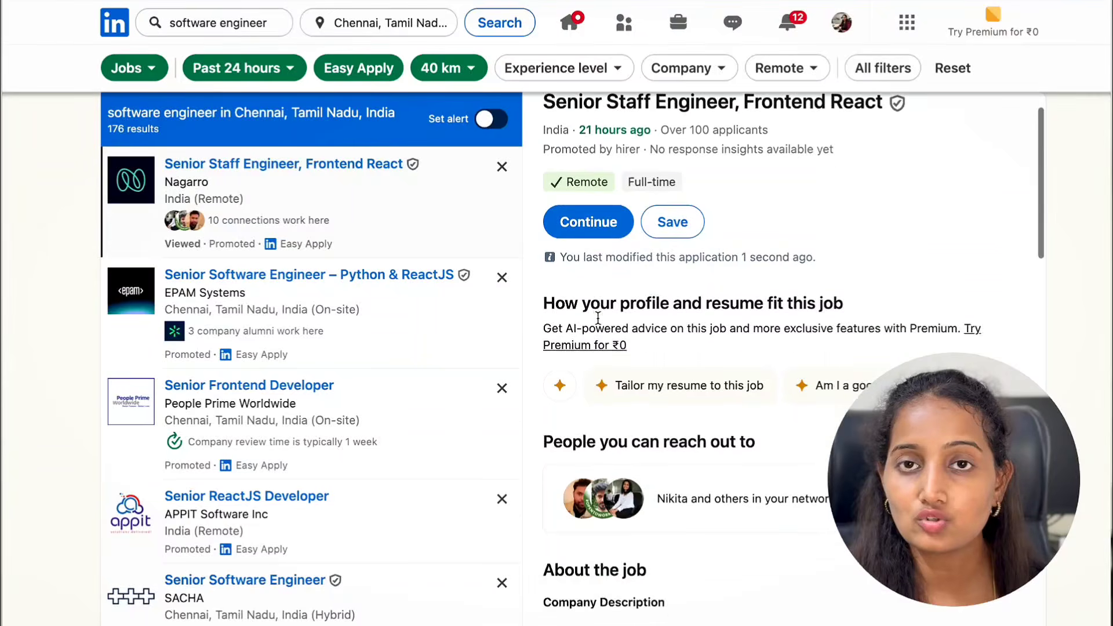
scroll(597, 318, up, 5)
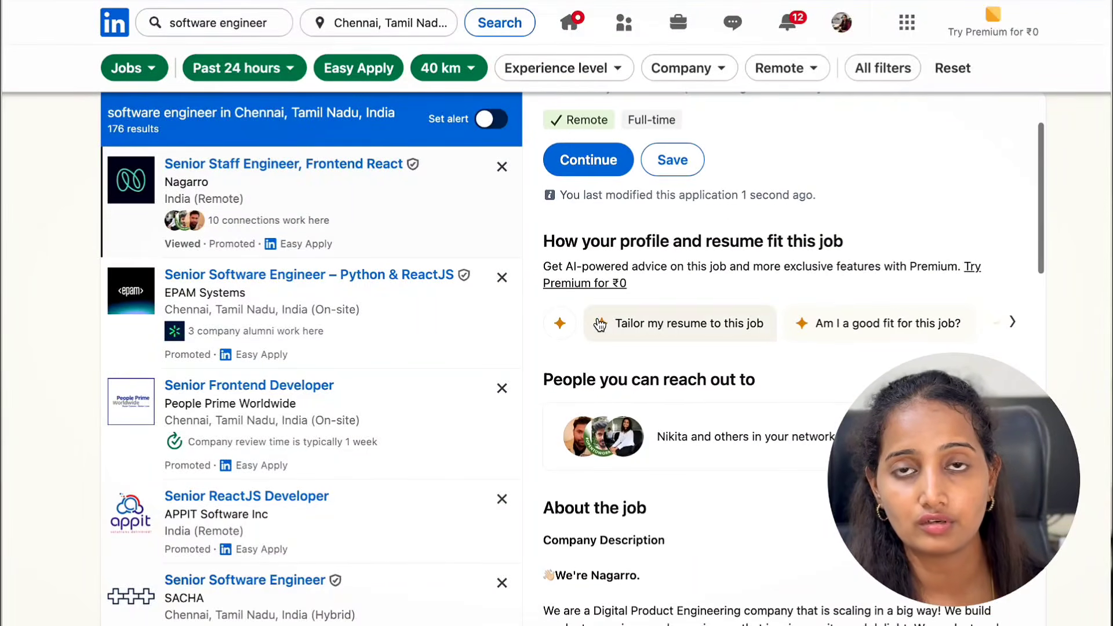